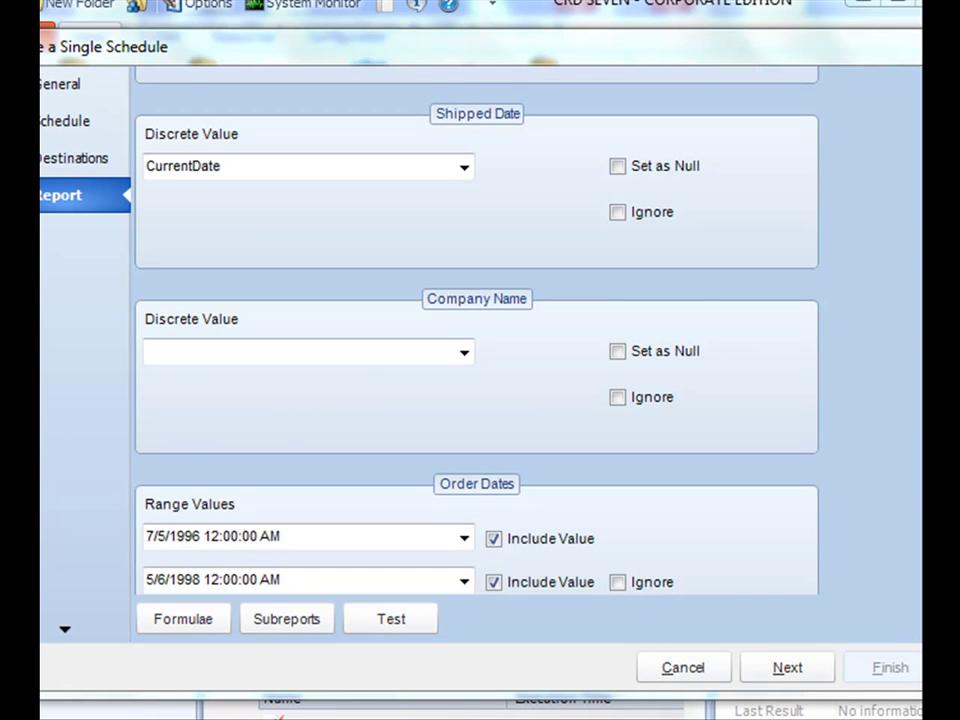
{"action": "left_click", "coordinate": [147, 352]}
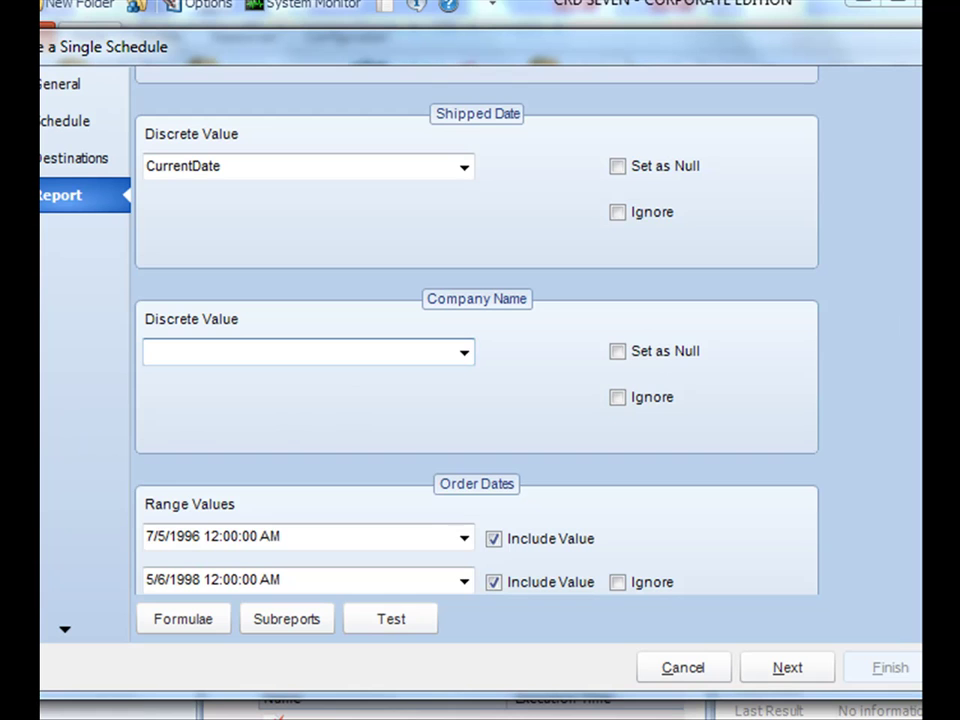
{"action": "scroll", "coordinate": [476, 336], "scroll_direction": "up", "scroll_amount": 1}
{"action": "scroll", "coordinate": [476, 336], "scroll_direction": "up", "scroll_amount": 1}
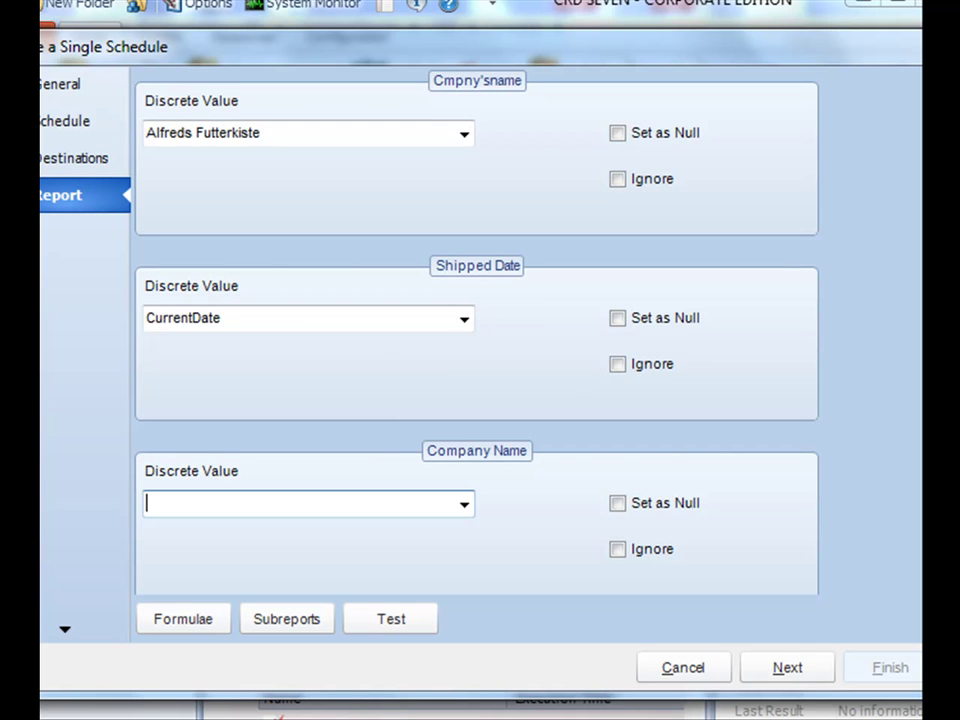
{"action": "scroll", "coordinate": [476, 340], "scroll_direction": "down", "scroll_amount": 1}
{"action": "scroll", "coordinate": [476, 340], "scroll_direction": "down", "scroll_amount": 3}
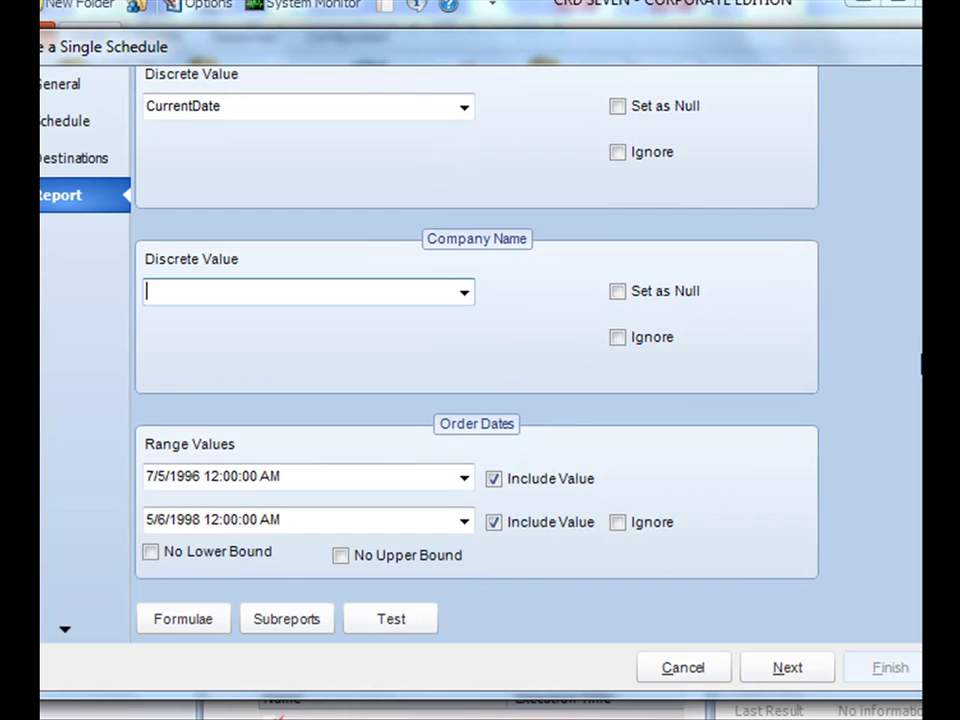
- Set the discrete value of the Cmpny'sname parameter to Centro comercial Moctezuma
{"action": "scroll", "coordinate": [476, 340], "scroll_direction": "up", "scroll_amount": 3}
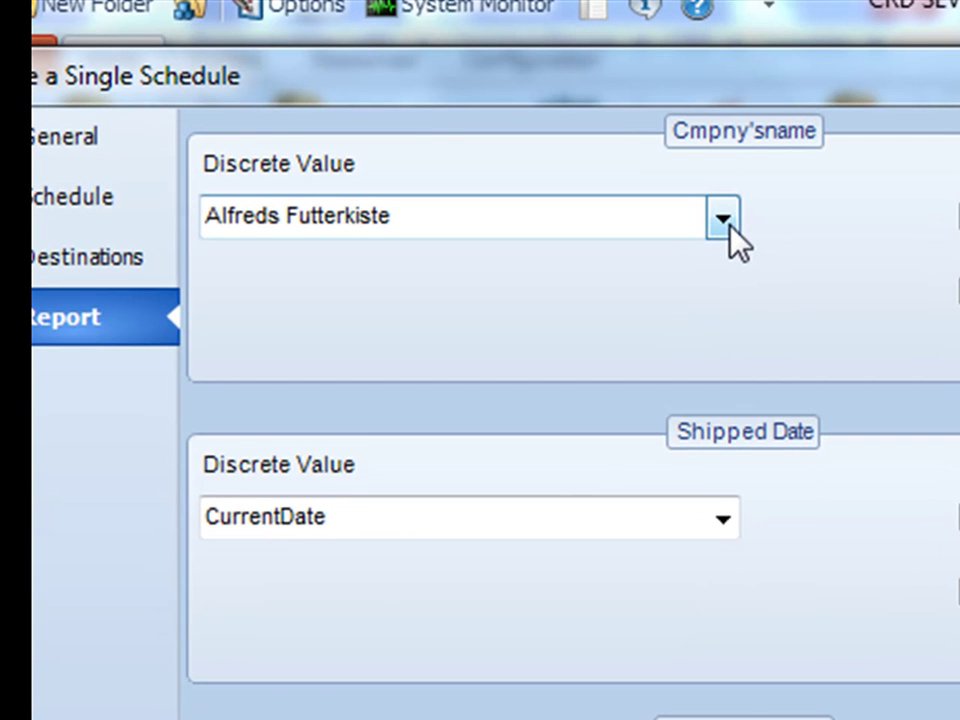
{"action": "left_click", "coordinate": [695, 211]}
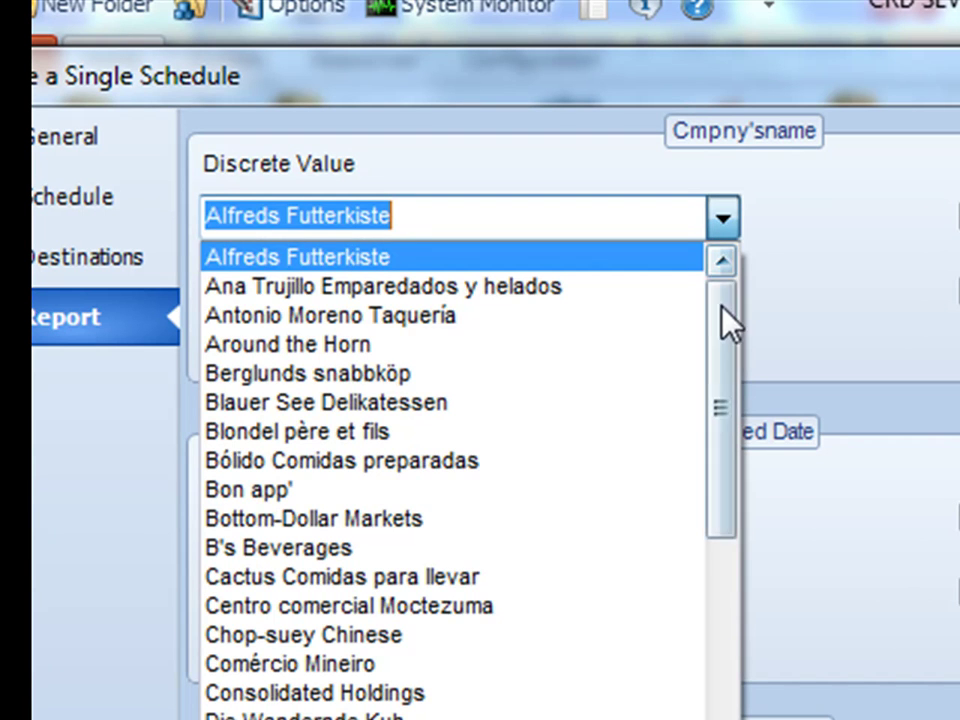
{"action": "left_click_drag", "start_coordinate": [729, 322], "coordinate": [724, 392]}
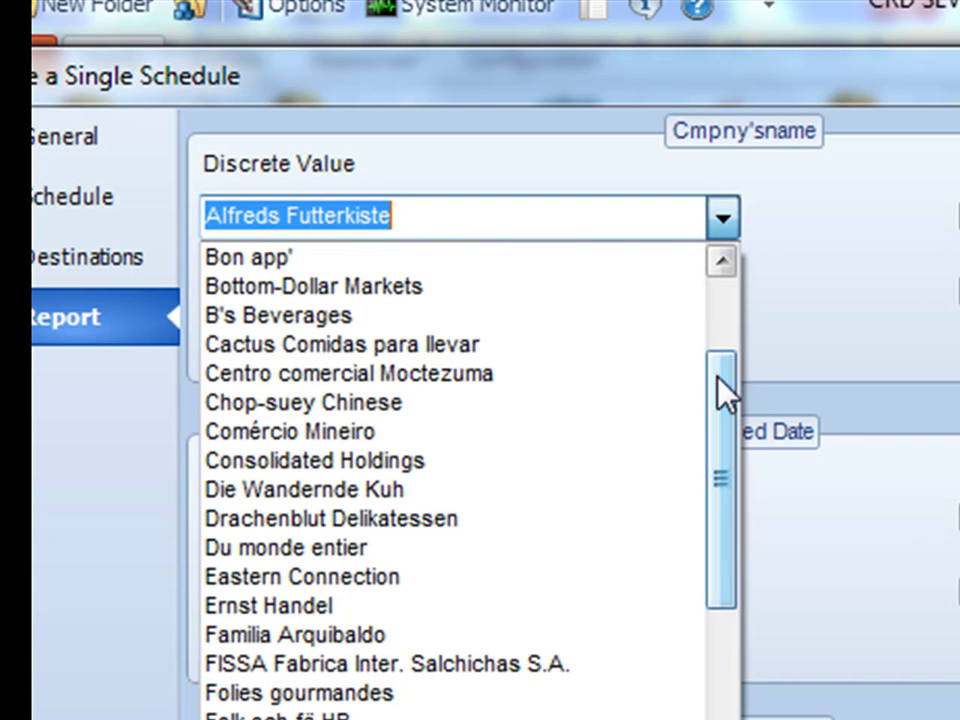
{"action": "left_click", "coordinate": [463, 364]}
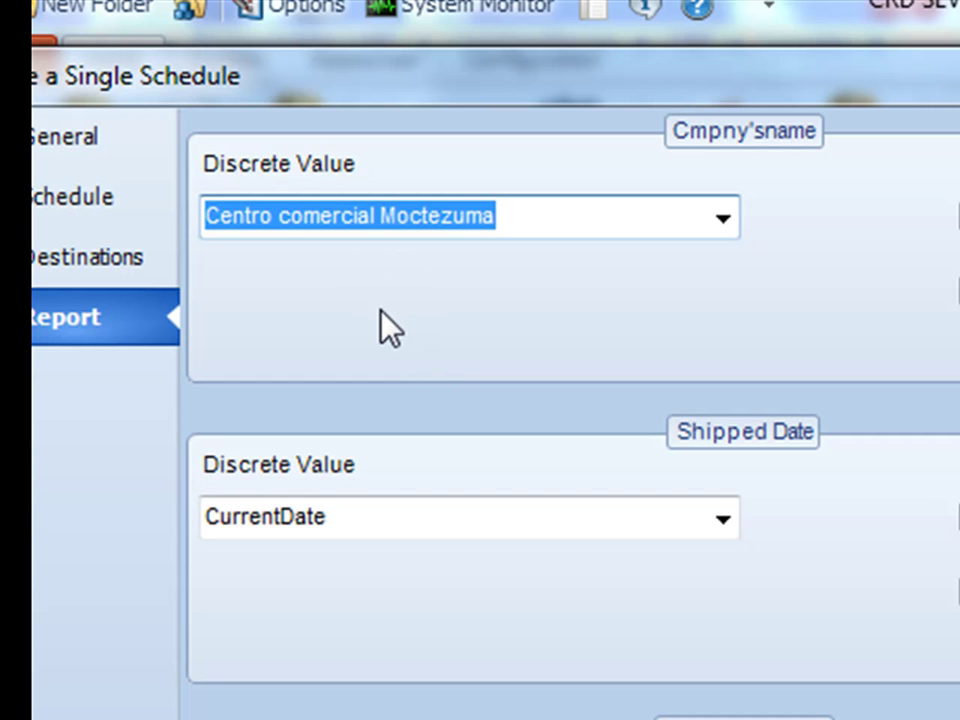
- Set the Cmpny'sname discrete value to Consolidated Holdings and the Shipped Date discrete value to 2/13/2010
{"action": "left_click", "coordinate": [724, 220]}
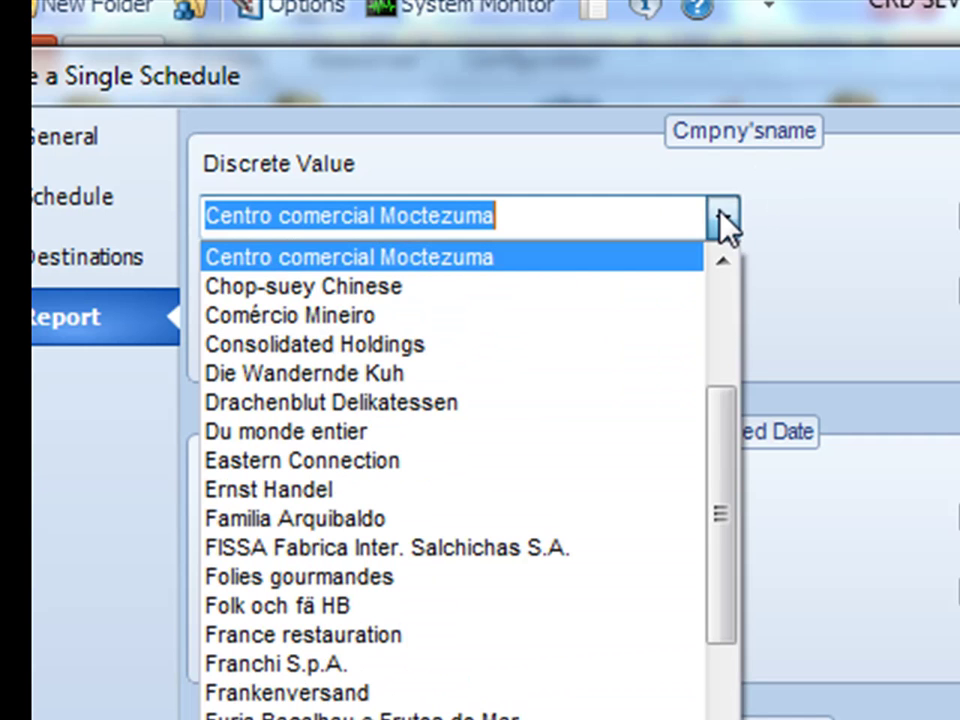
{"action": "left_click", "coordinate": [613, 333]}
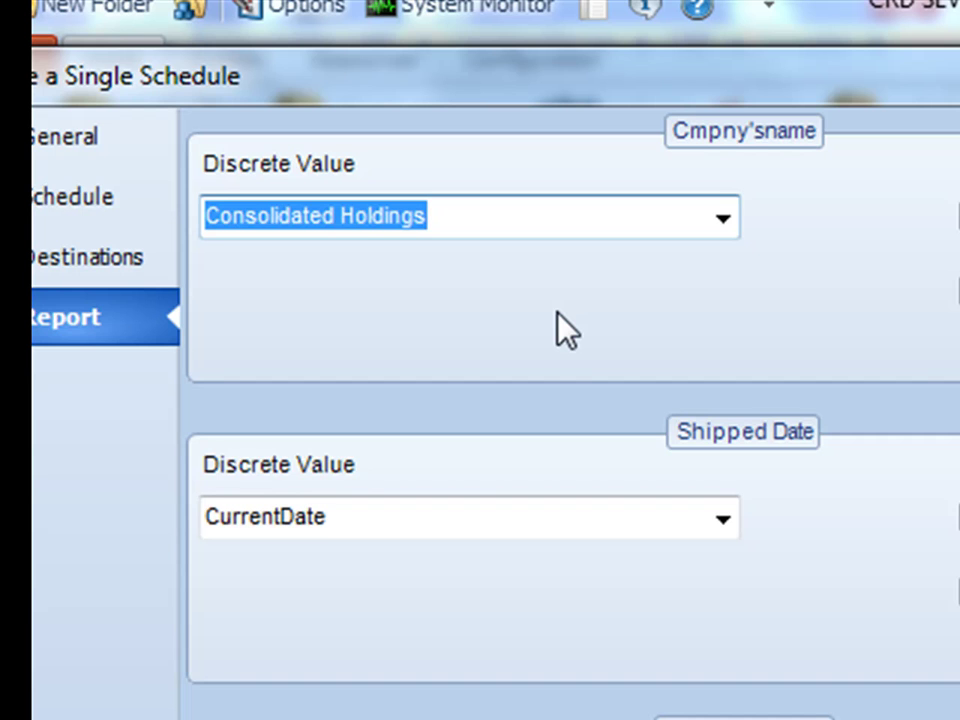
{"action": "left_click", "coordinate": [726, 526]}
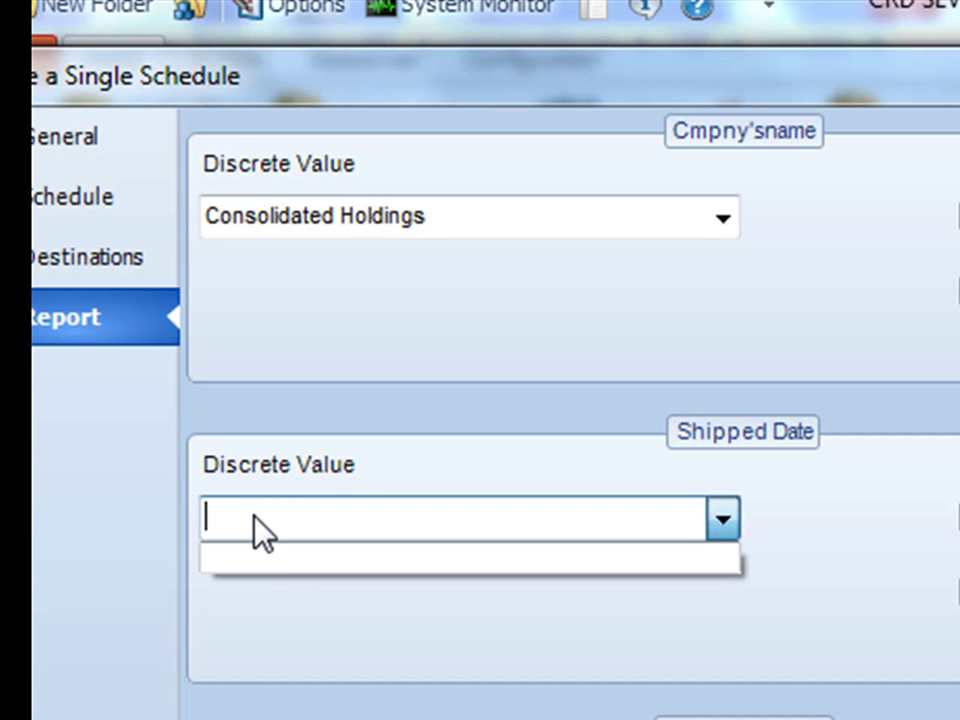
{"action": "type", "text": "2/13/2010"}
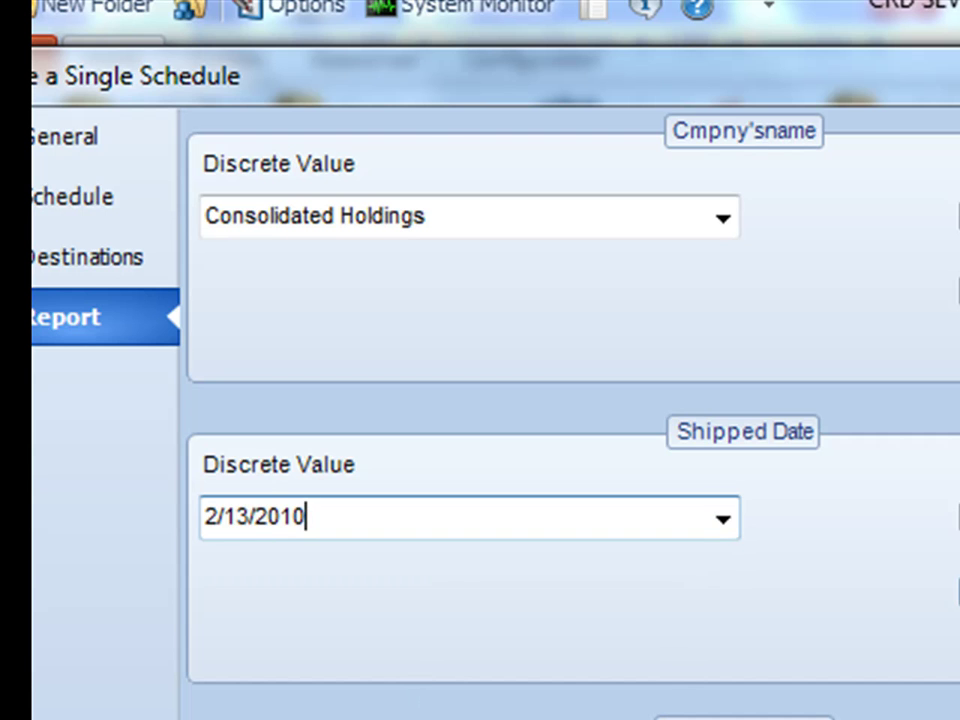
- Choose 7/5/1996 12:00:00 AM as the start and 5/6/1998 12:00:00 AM as the end of the Order Dates range
{"action": "scroll", "coordinate": [570, 410], "scroll_direction": "down", "scroll_amount": 3}
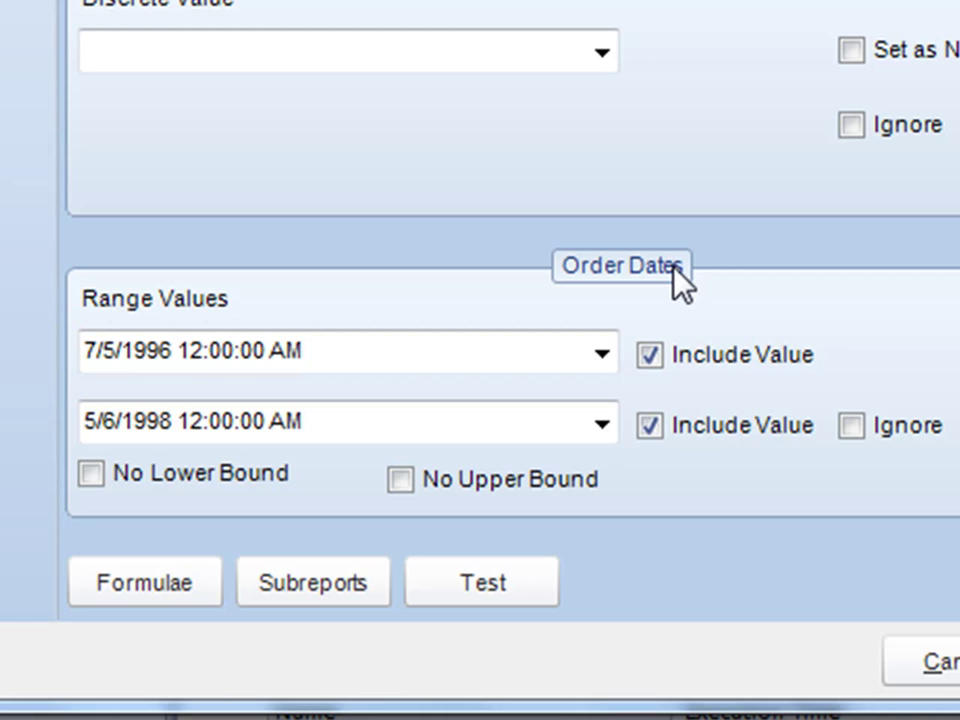
{"action": "left_click", "coordinate": [604, 354]}
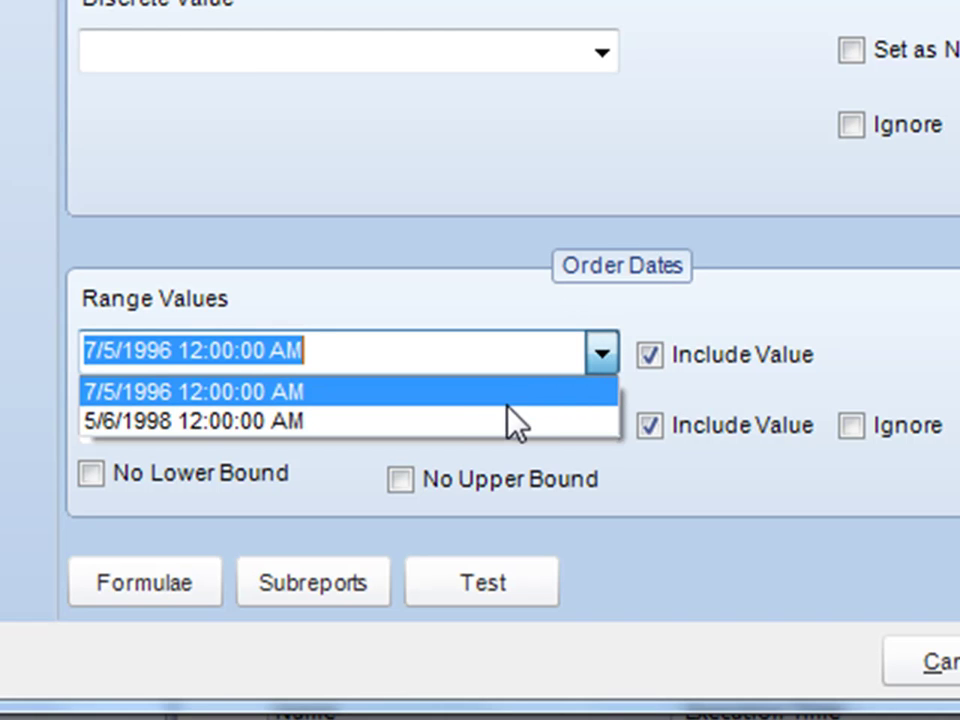
{"action": "left_click", "coordinate": [470, 400]}
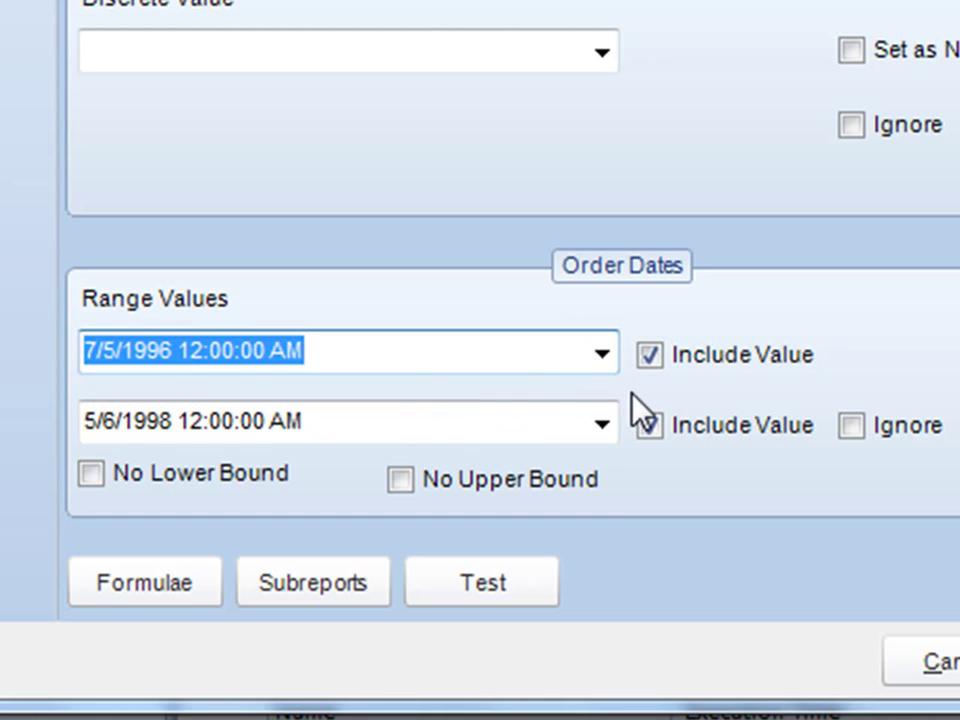
{"action": "left_click", "coordinate": [602, 426]}
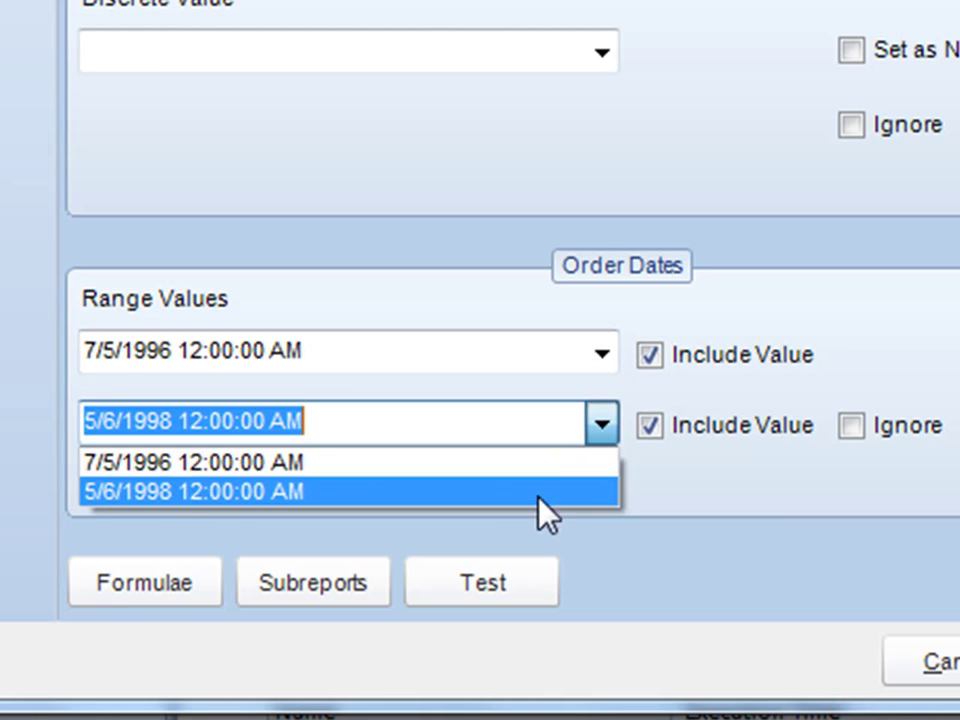
{"action": "left_click", "coordinate": [441, 486]}
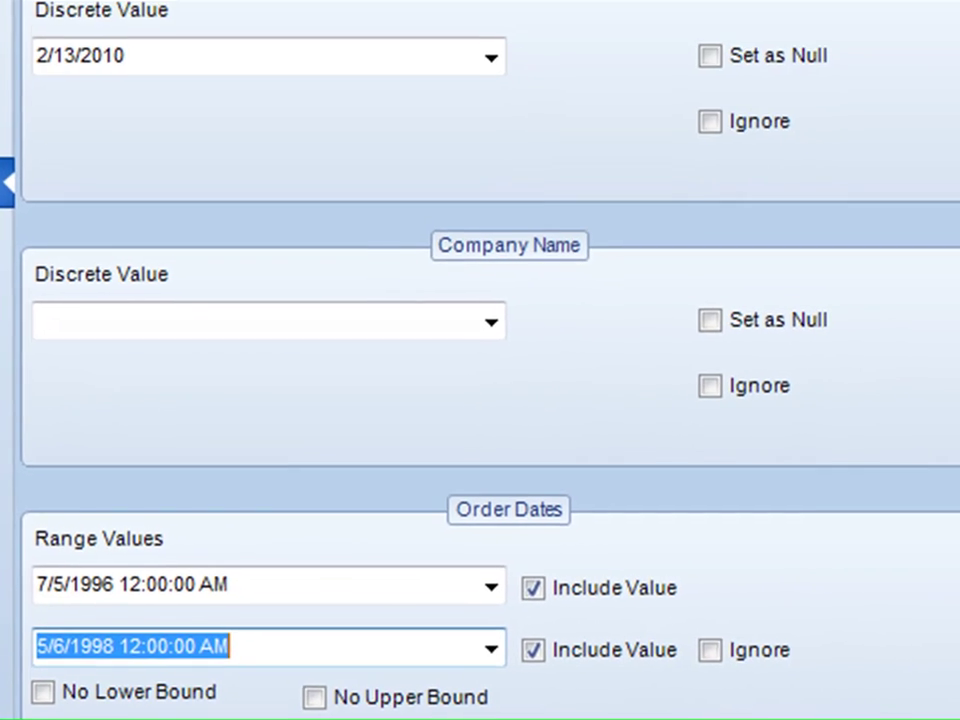
{"action": "scroll", "coordinate": [480, 360], "scroll_direction": "up", "scroll_amount": 2}
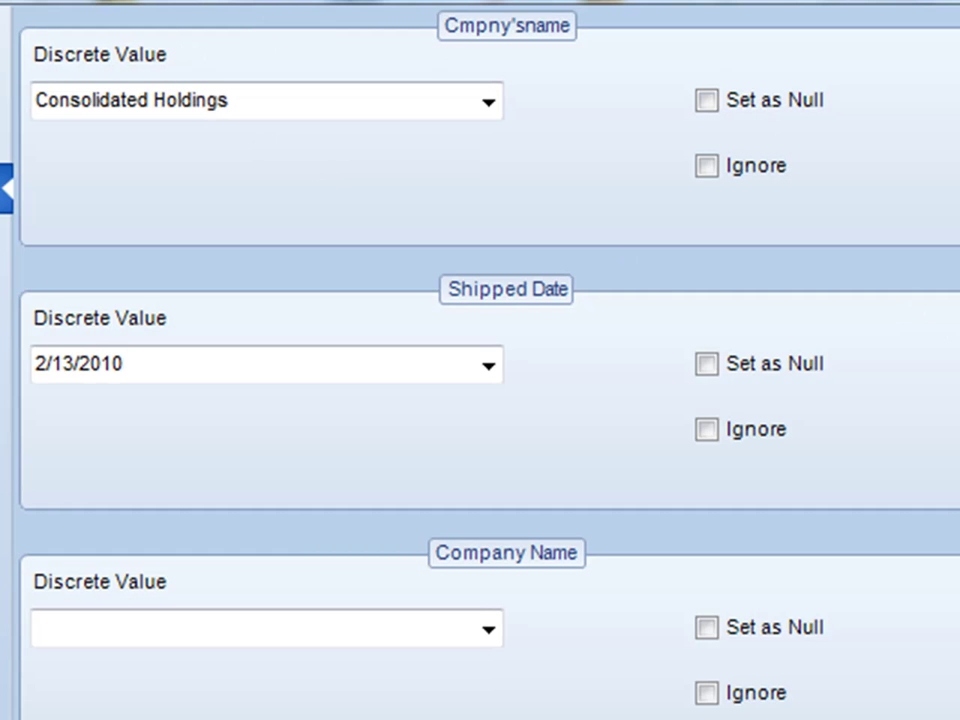
{"action": "scroll", "coordinate": [480, 360], "scroll_direction": "down", "scroll_amount": 3}
{"action": "scroll", "coordinate": [480, 360], "scroll_direction": "up", "scroll_amount": 3}
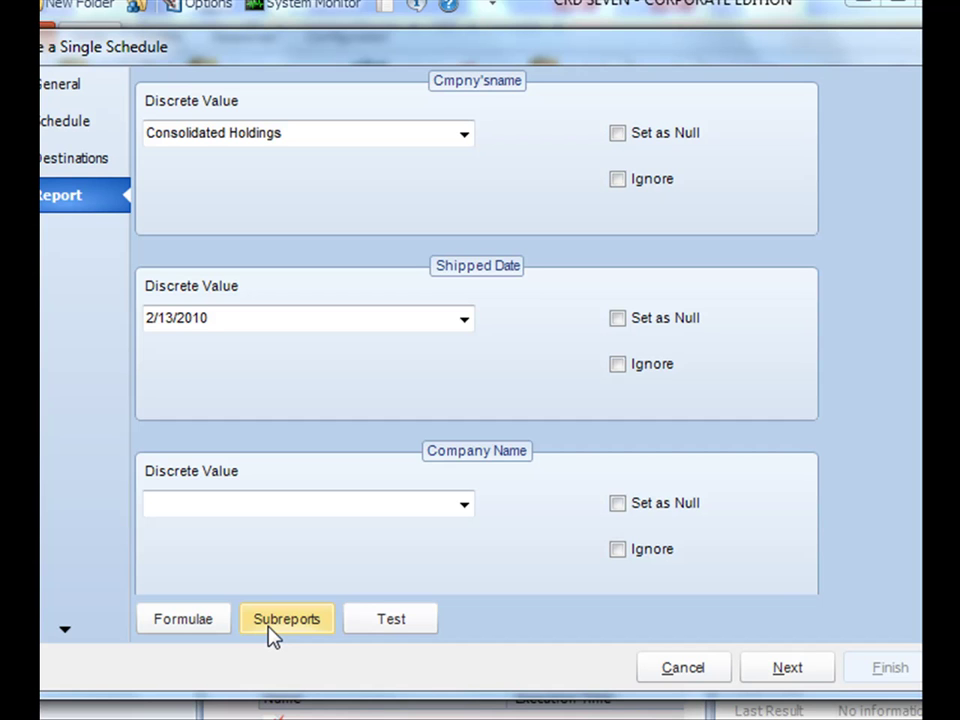
- View the report's record selection formula editor and close it without entering a formula
{"action": "left_click", "coordinate": [176, 619]}
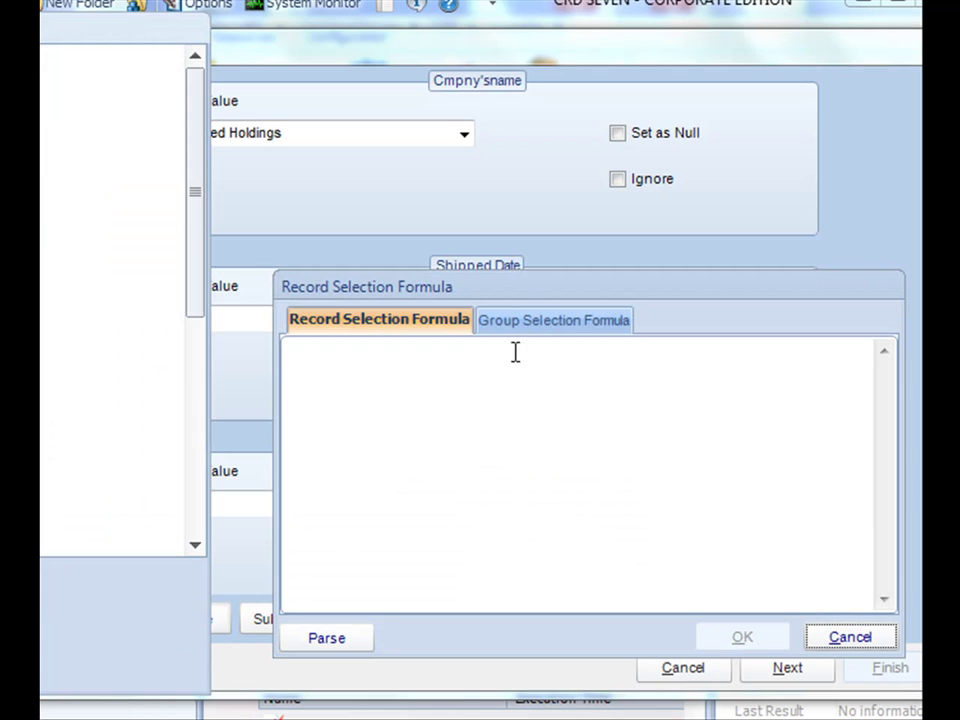
{"action": "left_click_drag", "start_coordinate": [489, 285], "coordinate": [435, 97]}
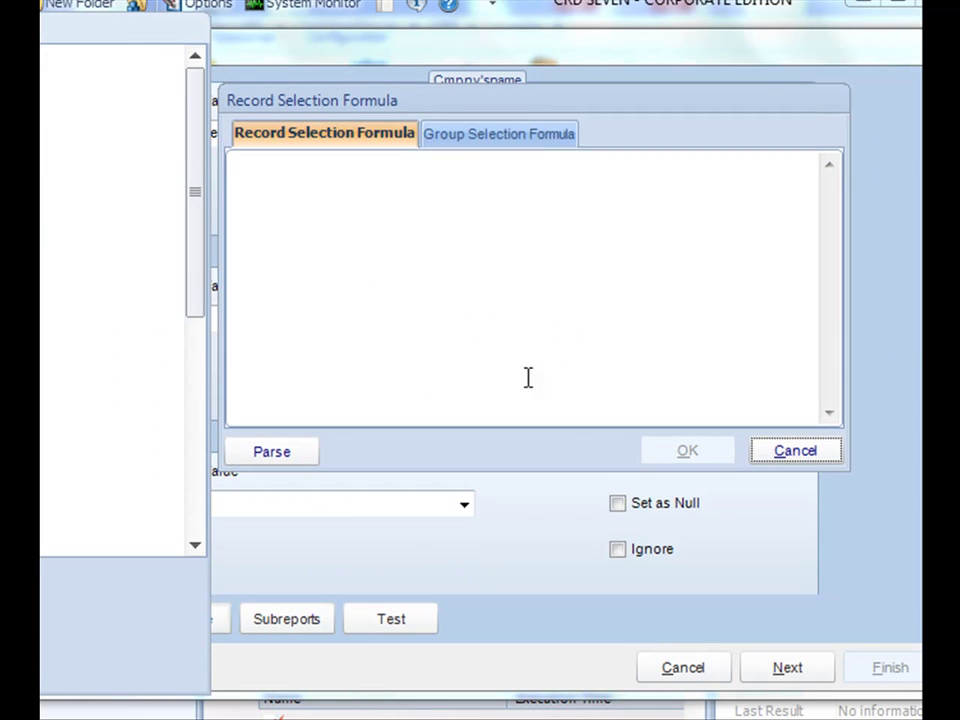
{"action": "left_click", "coordinate": [792, 452]}
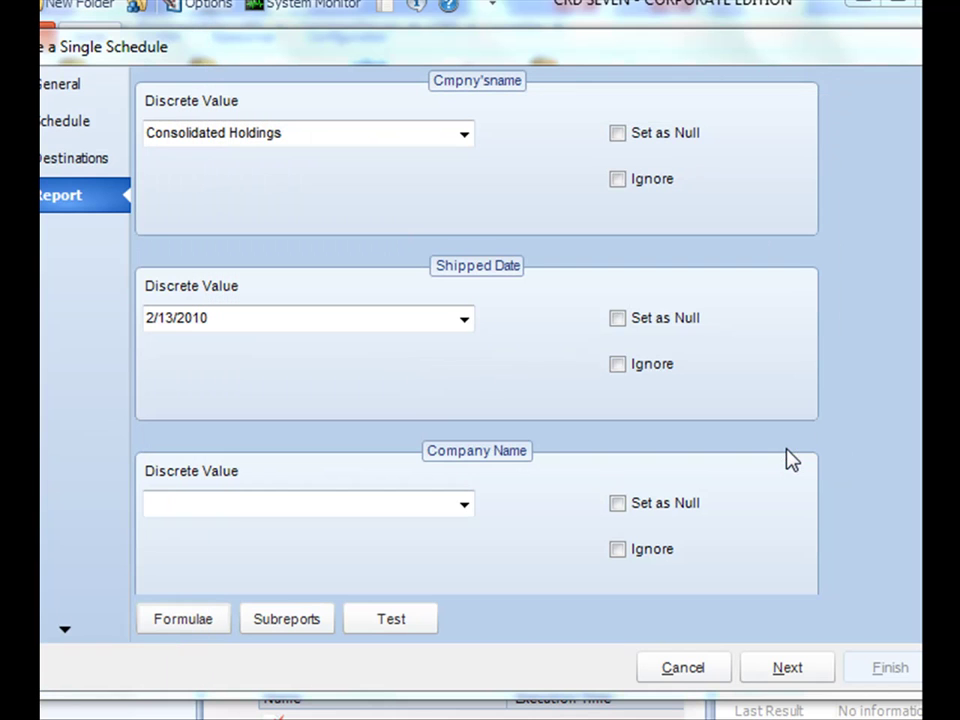
{"action": "scroll", "coordinate": [917, 553], "scroll_direction": "down", "scroll_amount": 5}
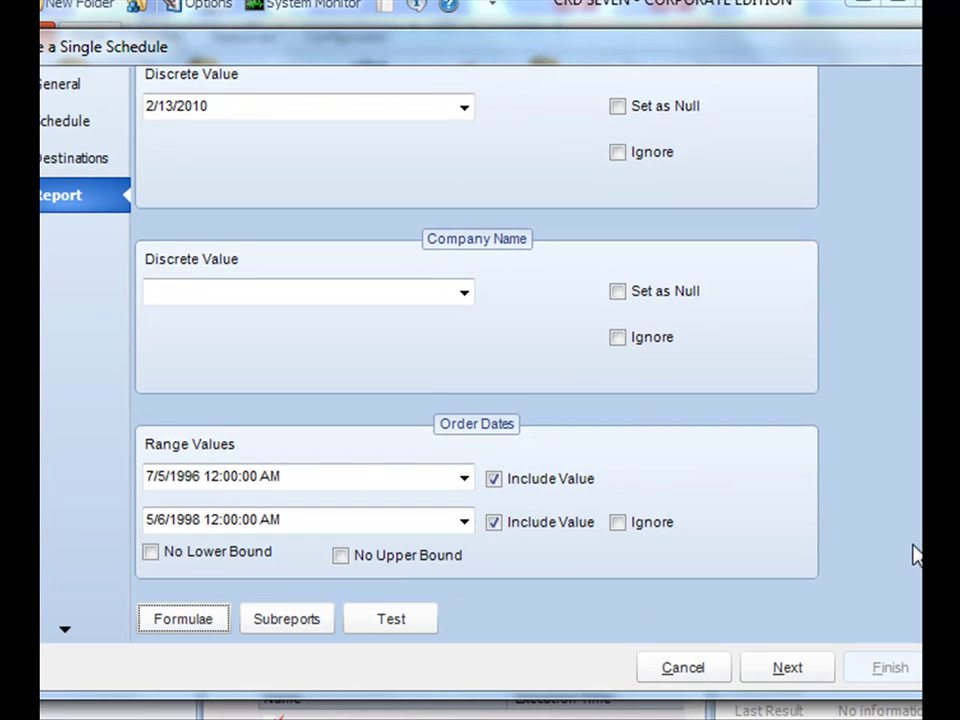
{"action": "scroll", "coordinate": [917, 176], "scroll_direction": "up", "scroll_amount": 5}
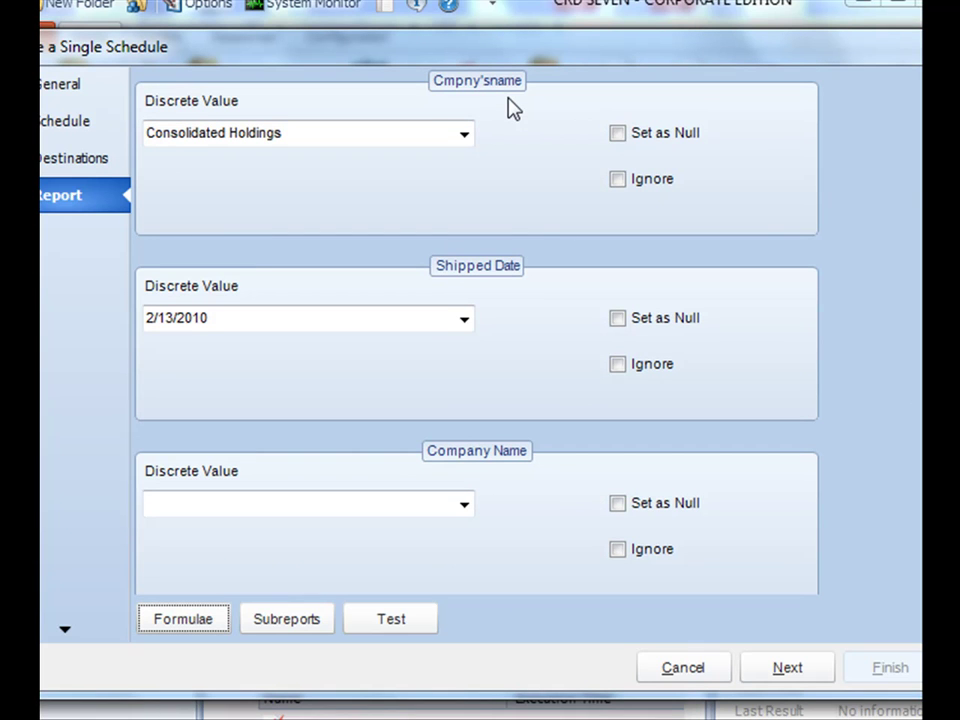
{"action": "scroll", "coordinate": [905, 300], "scroll_direction": "down", "scroll_amount": 2}
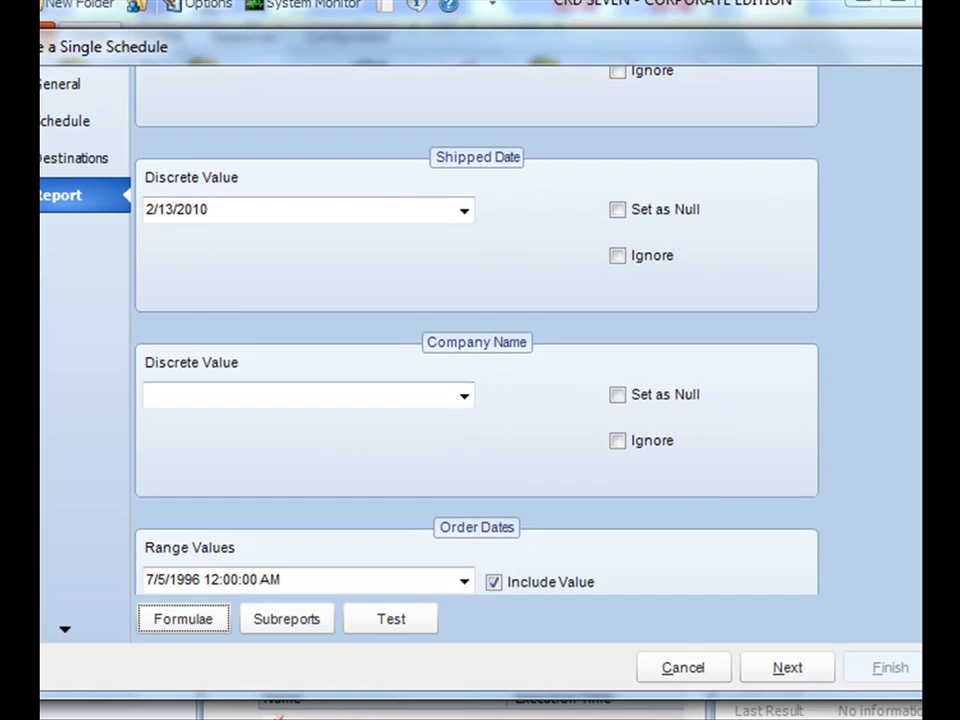
{"action": "scroll", "coordinate": [915, 410], "scroll_direction": "up", "scroll_amount": 2}
{"action": "scroll", "coordinate": [915, 410], "scroll_direction": "down", "scroll_amount": 4}
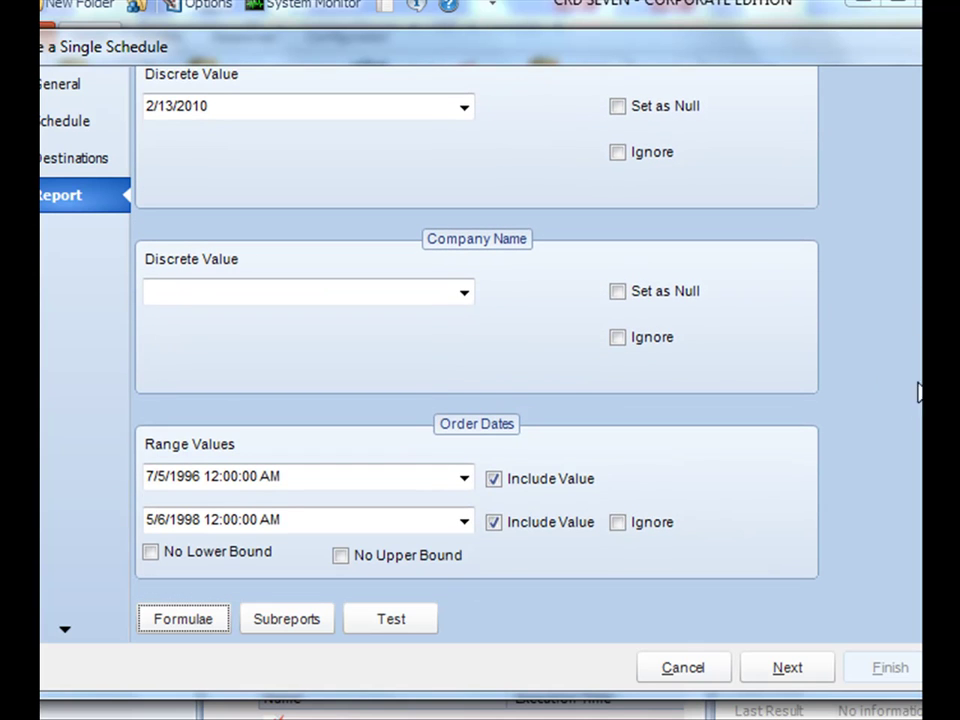
{"action": "scroll", "coordinate": [916, 300], "scroll_direction": "up", "scroll_amount": 4}
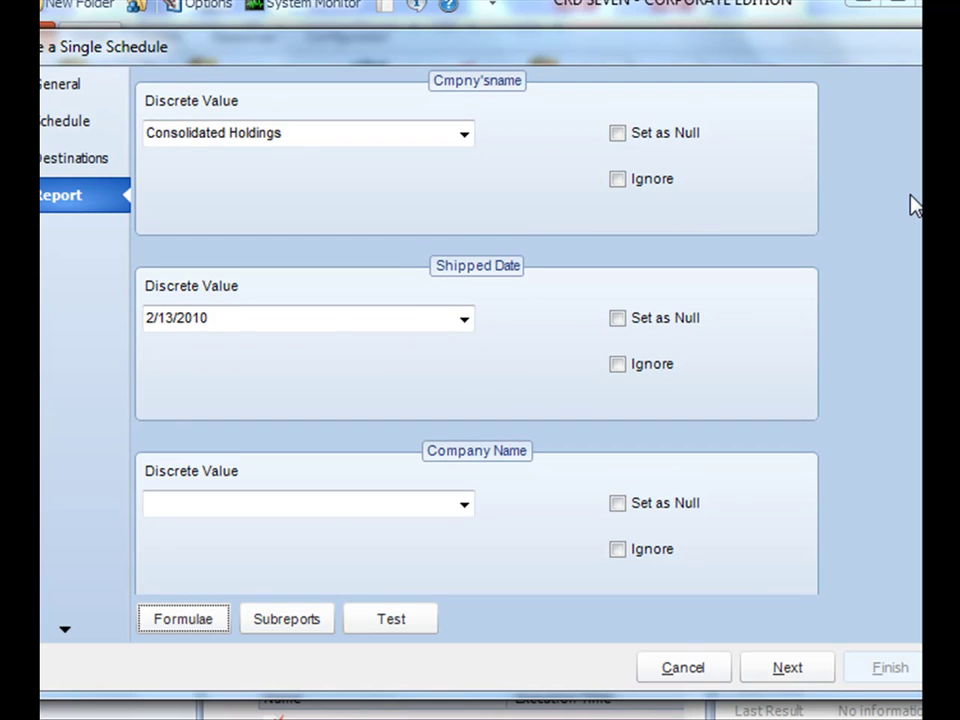